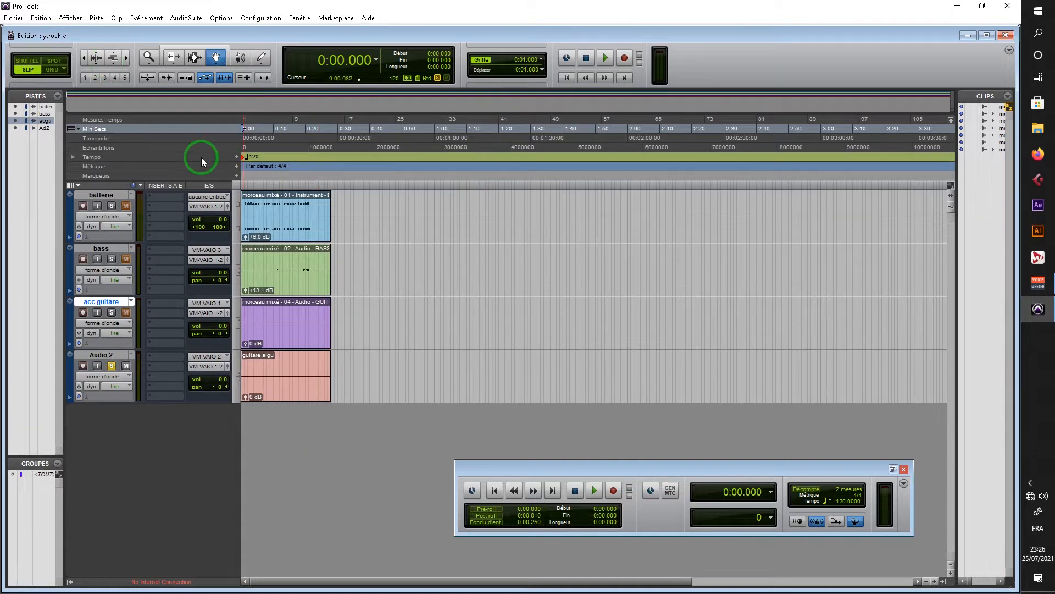
# Step: Take the Audio 2 track out of solo and play the full mix from the start
pyautogui.click(112, 366)
pyautogui.click(261, 128)
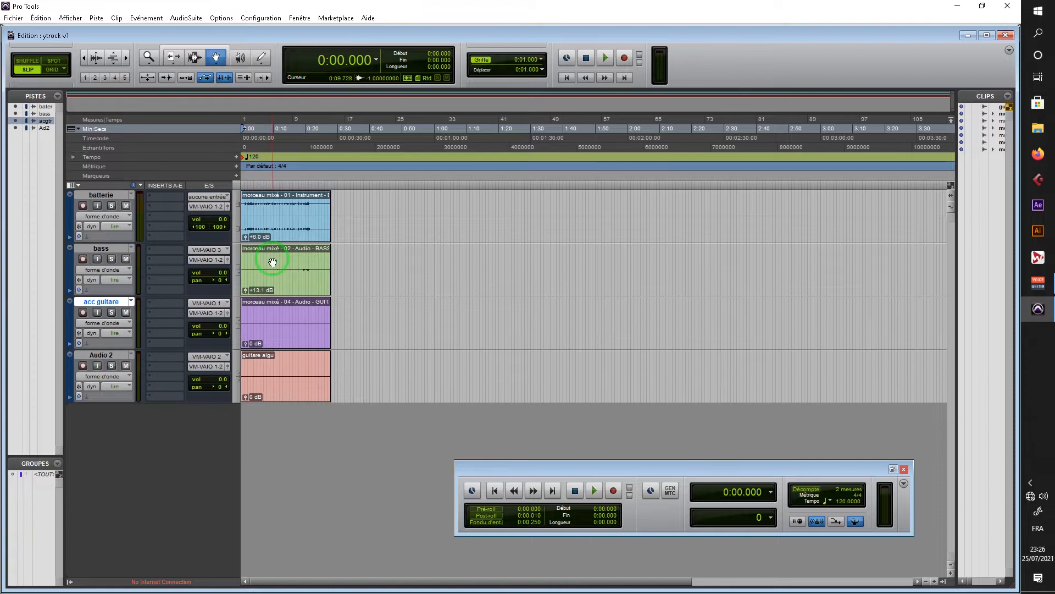
pyautogui.press('space')
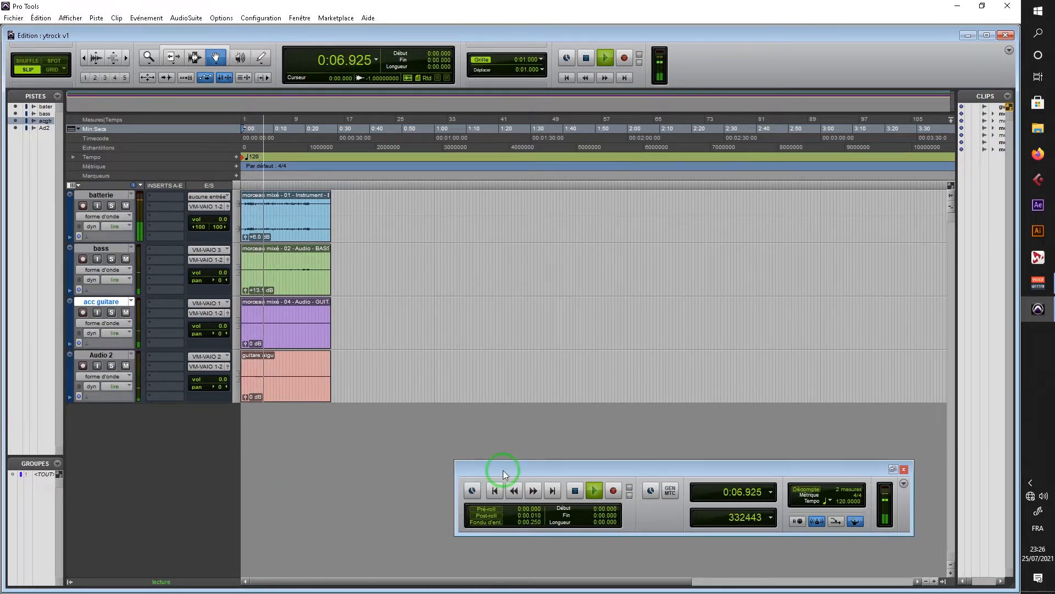
pyautogui.press('space')
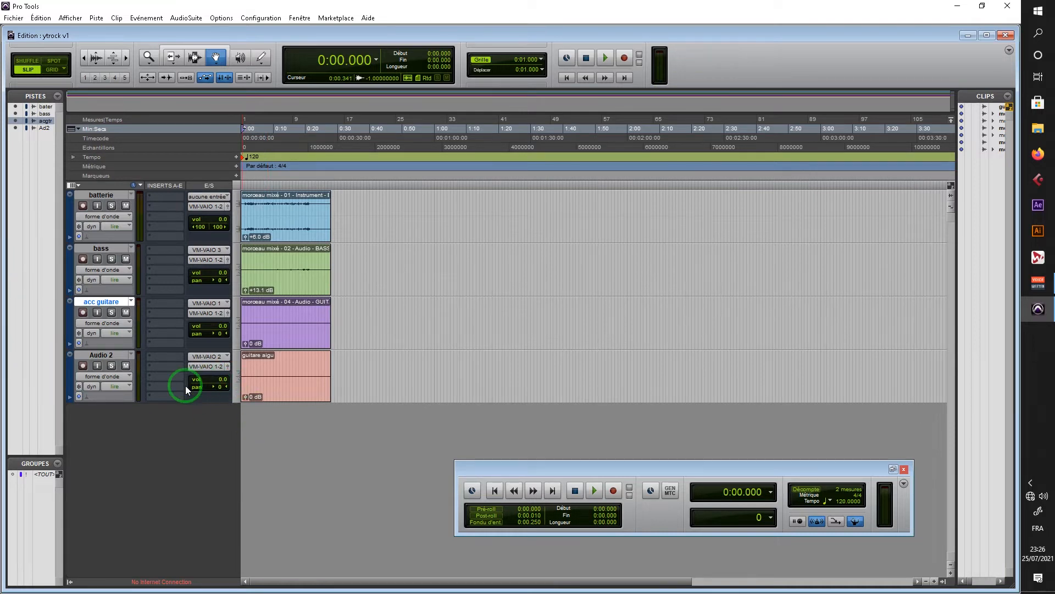
# Step: Insert the FabFilter Pro-Q 3 (mono) EQ on the Audio 2 track, solo the track and play it through the analyzer
pyautogui.click(157, 357)
pyautogui.moveTo(171, 372)
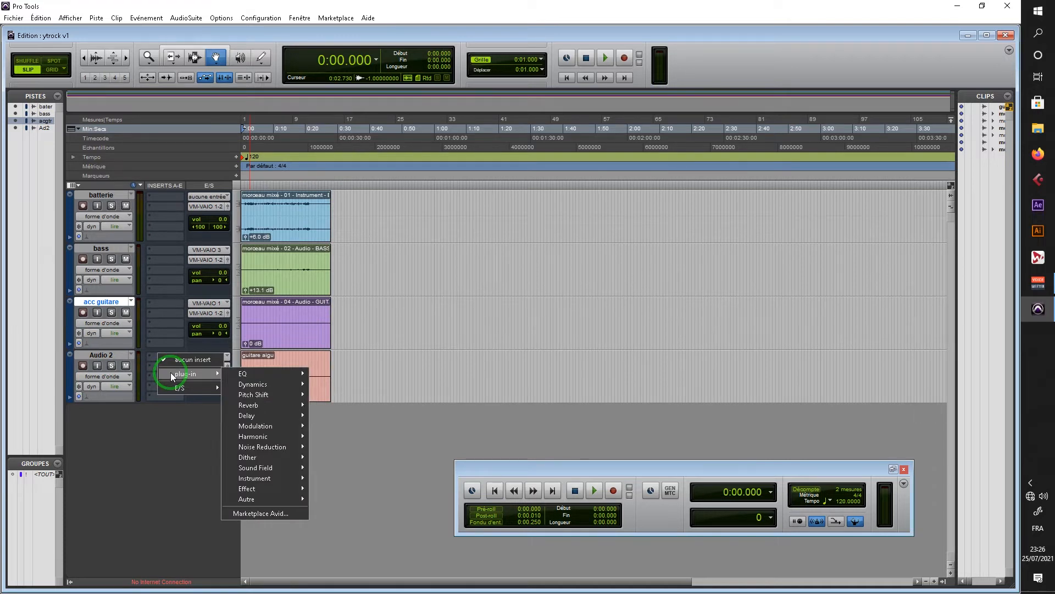
pyautogui.moveTo(245, 374)
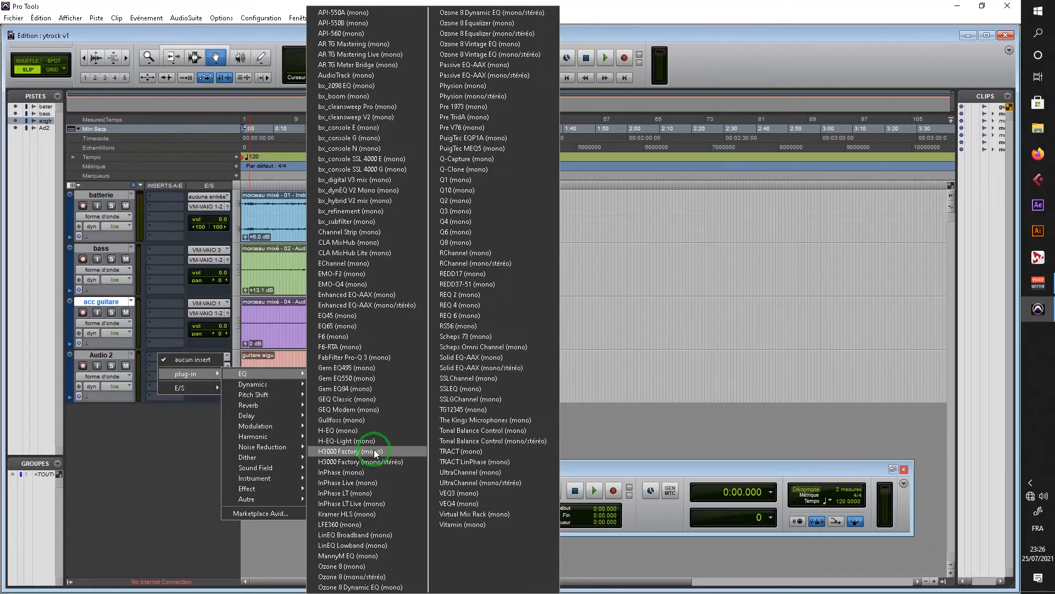
pyautogui.click(377, 358)
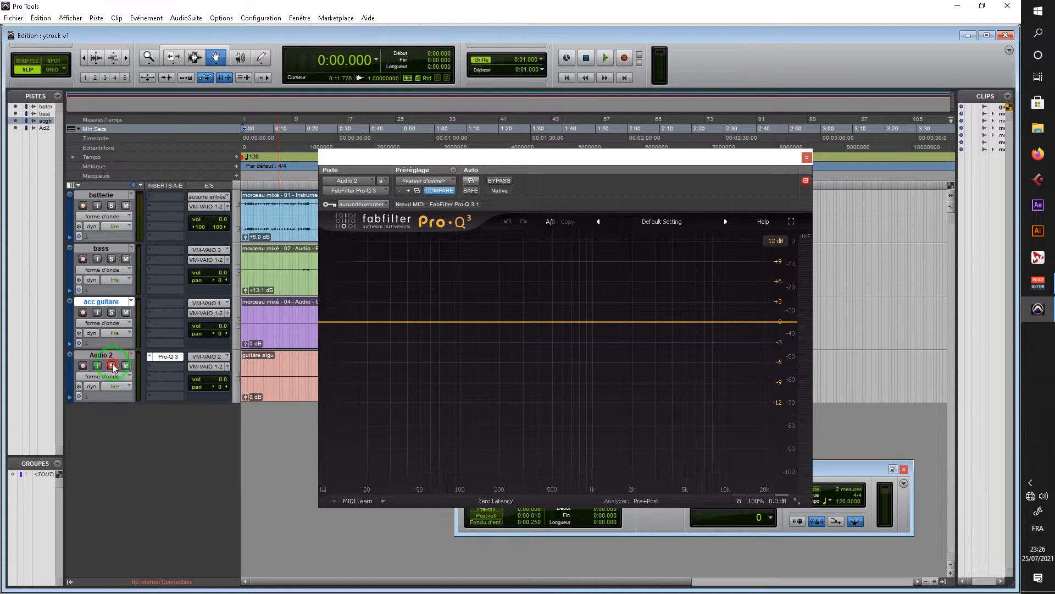
pyautogui.press('space')
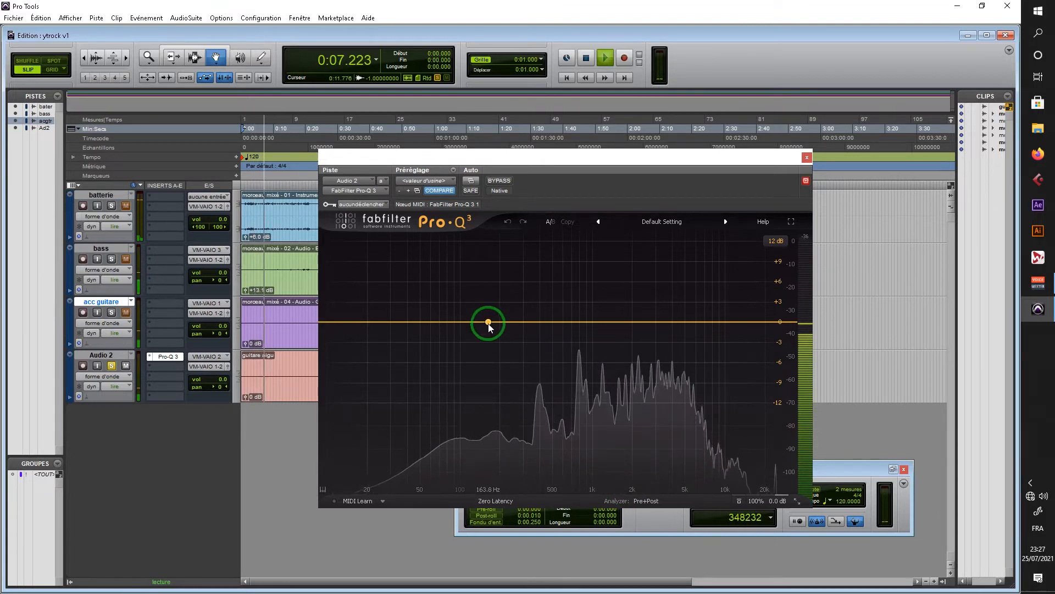
pyautogui.press('space')
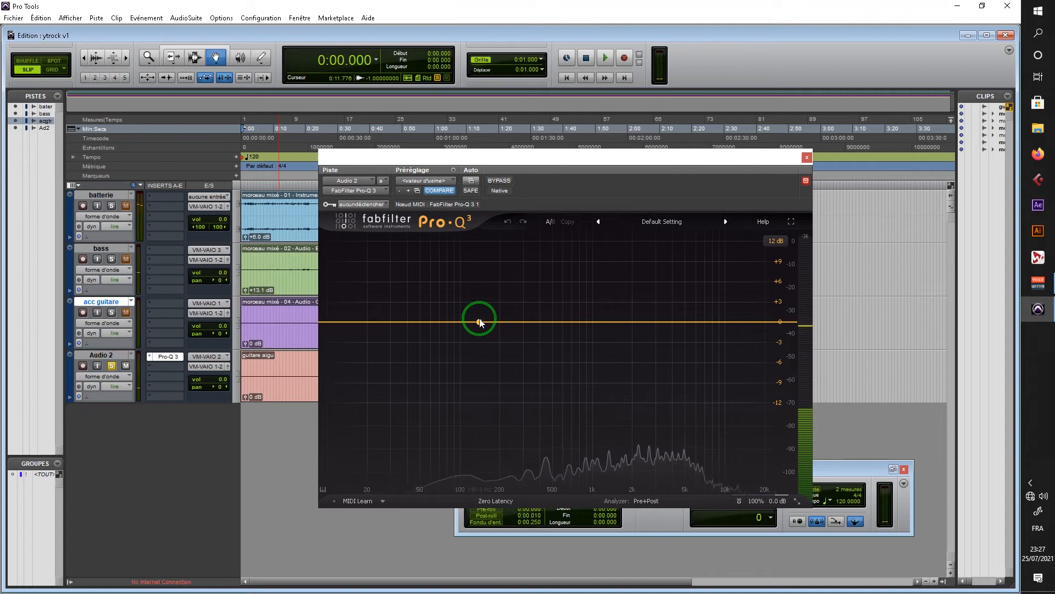
# Step: Add an EQ band at about 145 Hz and make it a Low Cut with a 72 dB/oct slope
pyautogui.click(481, 323)
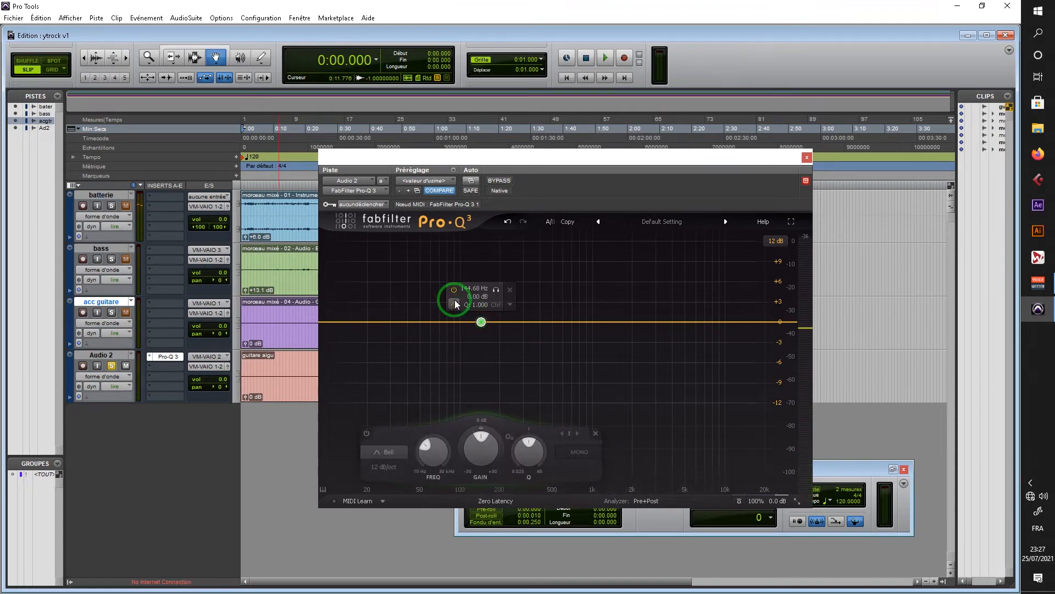
pyautogui.moveTo(454, 300)
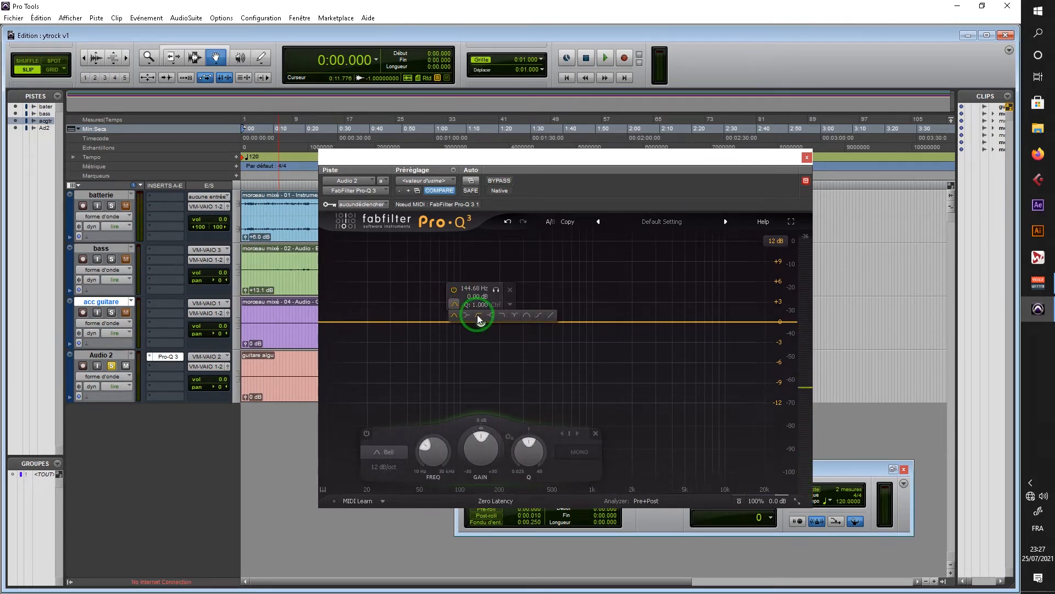
pyautogui.click(477, 316)
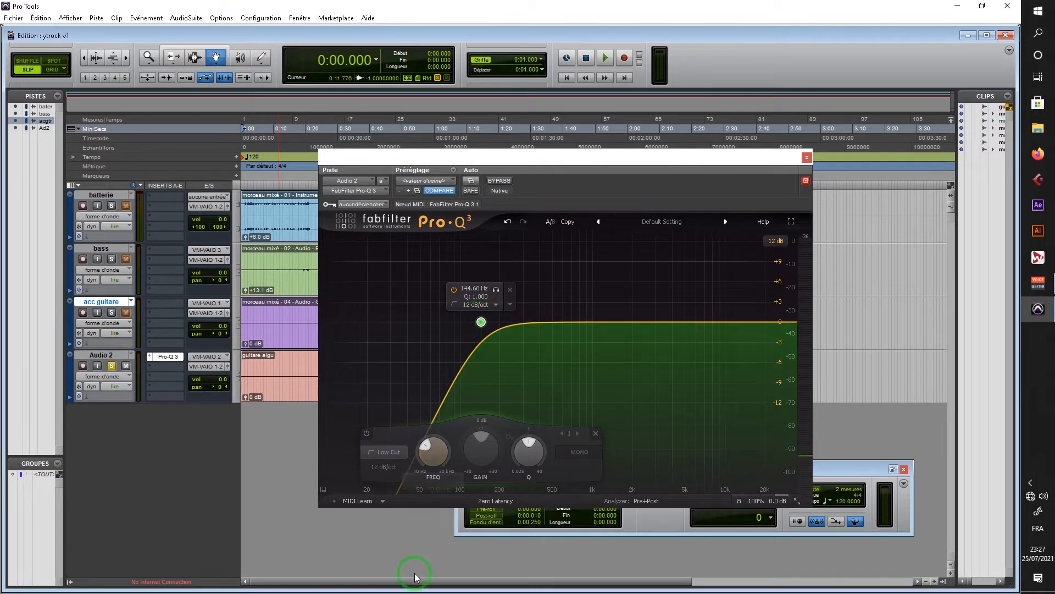
pyautogui.click(478, 303)
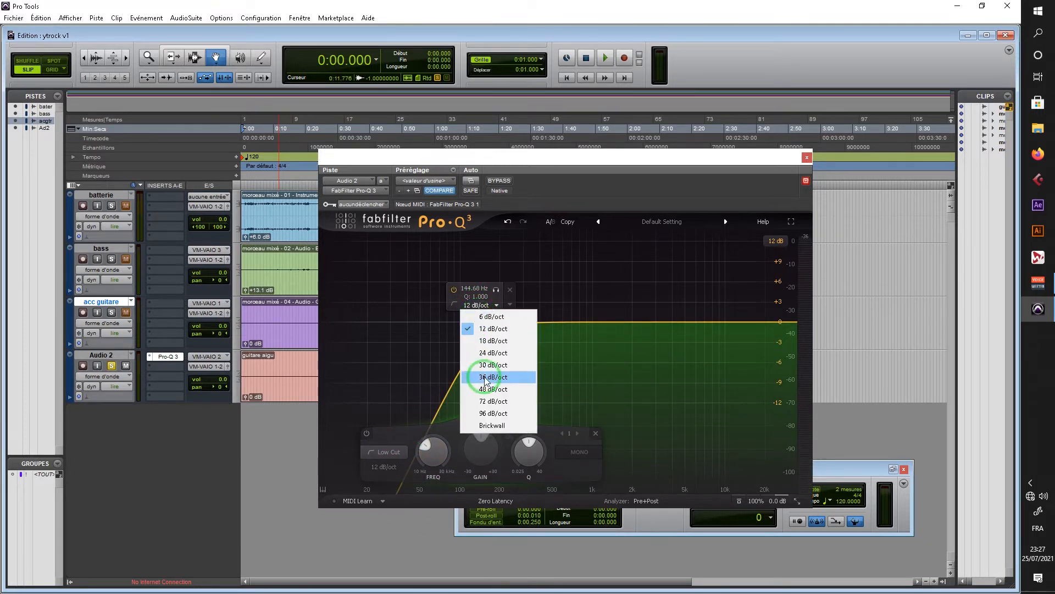
pyautogui.click(492, 401)
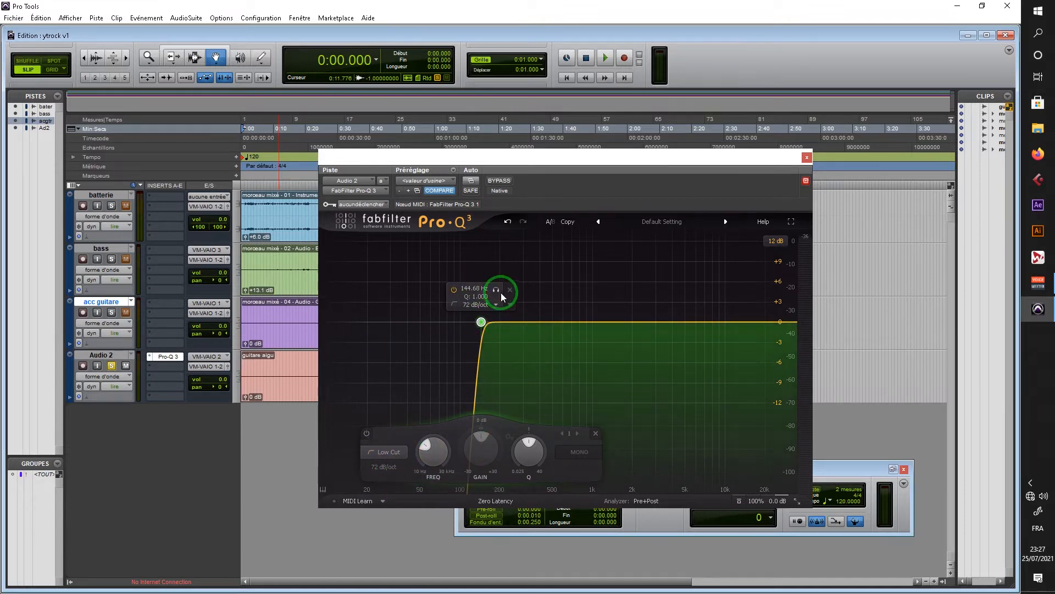
# Step: Audition the low cut band during playback and raise its frequency to about 290 Hz
pyautogui.press('space')
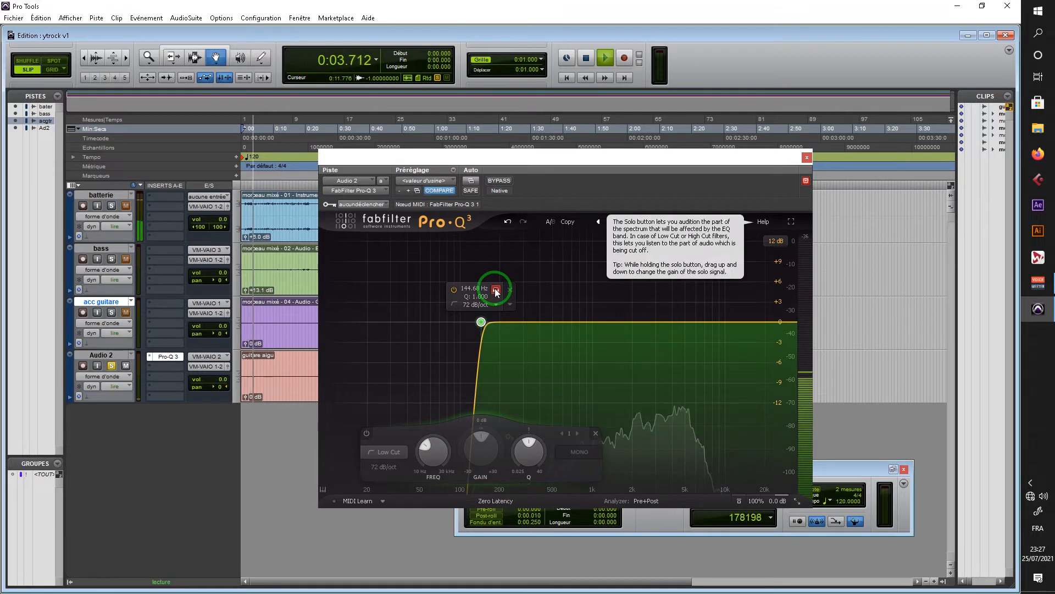
pyautogui.moveTo(496, 292); pyautogui.dragTo(538, 322)
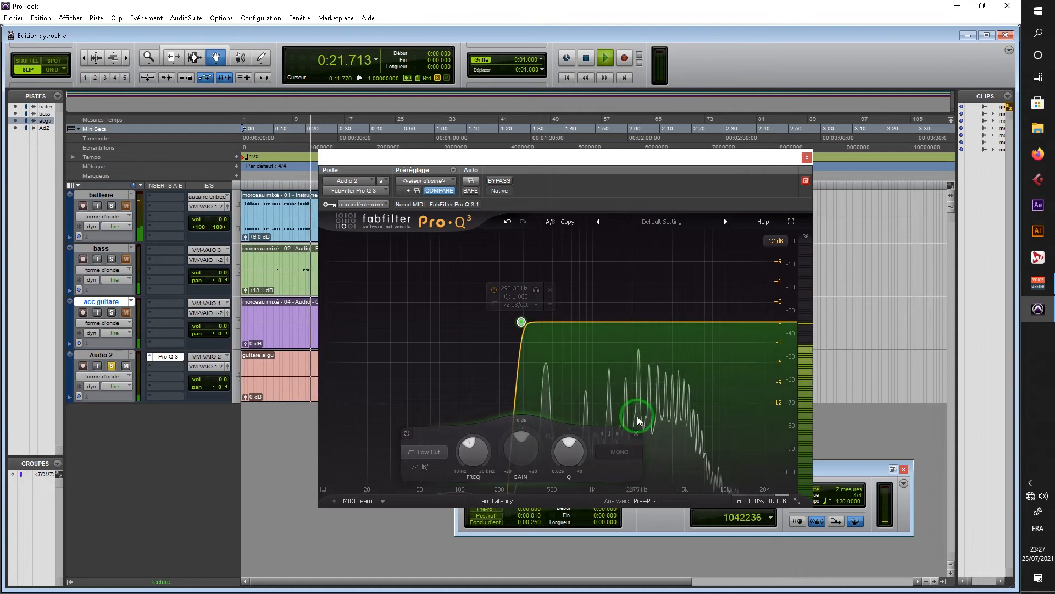
pyautogui.click(567, 78)
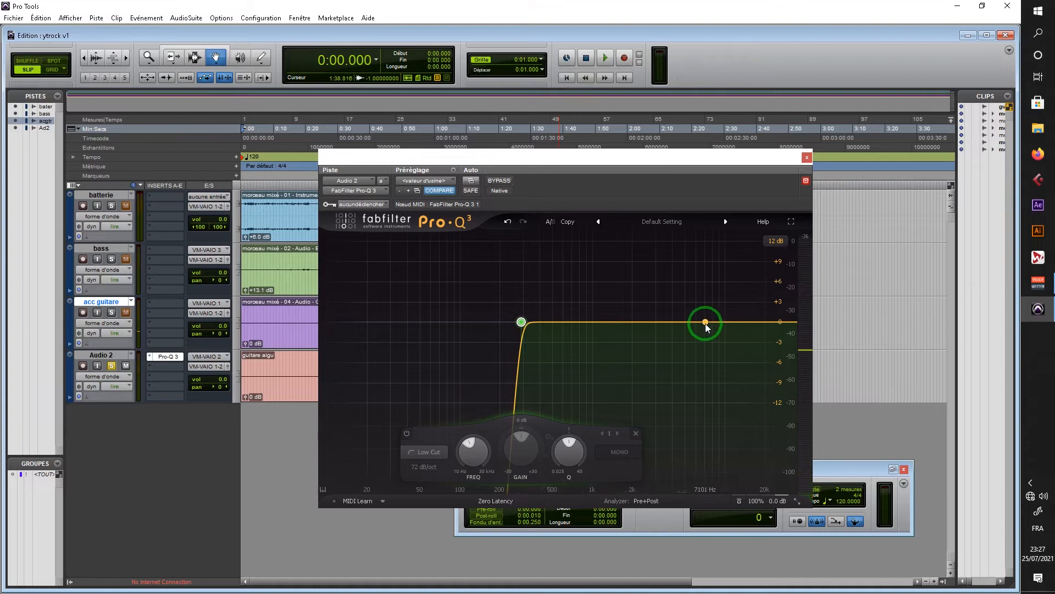
# Step: Add a second EQ band at about 6642 Hz and make it a High Cut with a 72 dB/oct slope
pyautogui.click(702, 323)
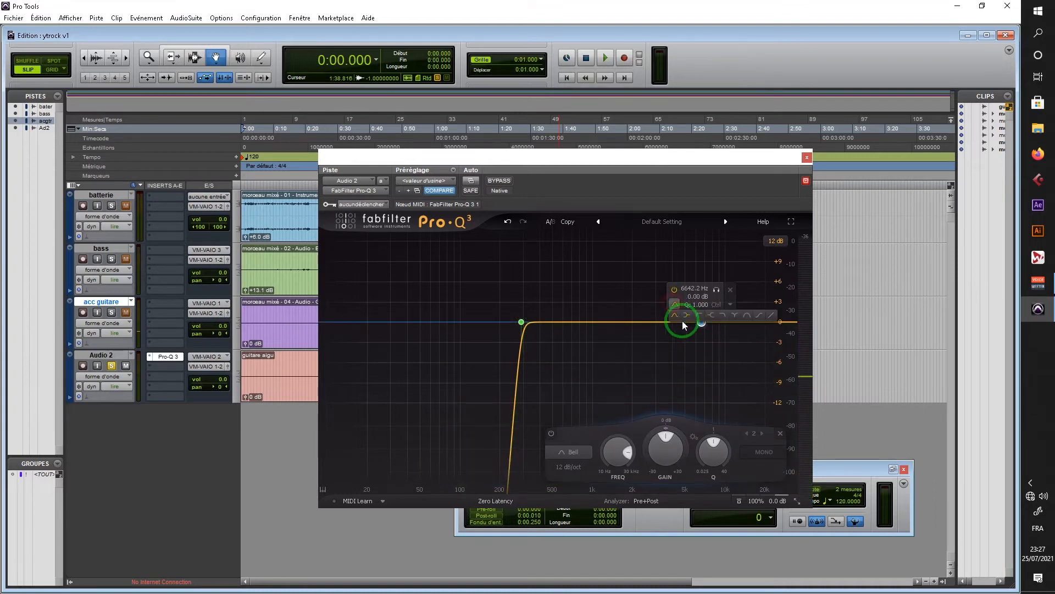
pyautogui.click(724, 314)
pyautogui.click(715, 305)
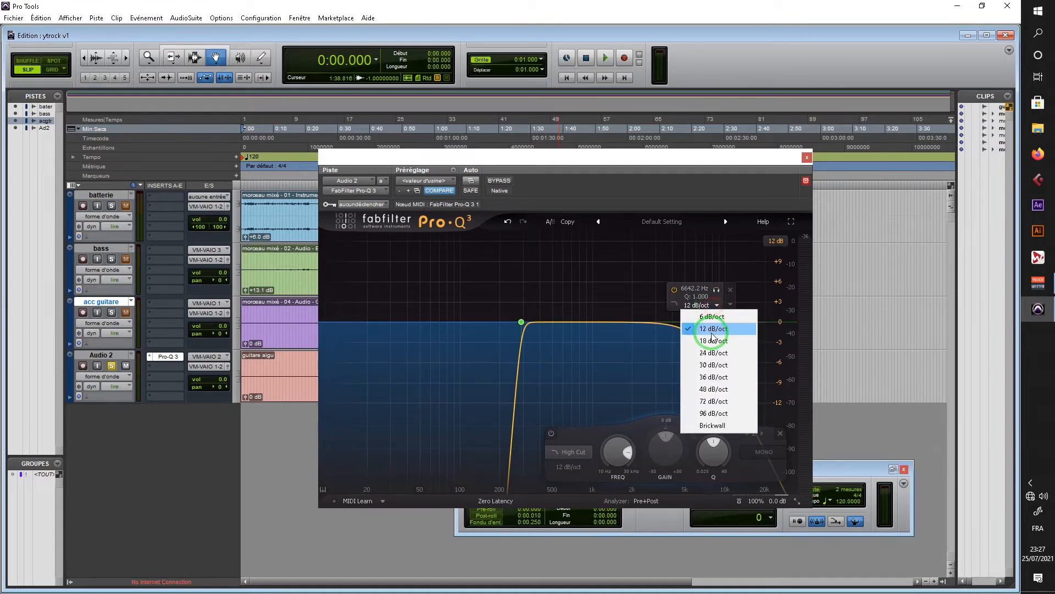
pyautogui.click(718, 401)
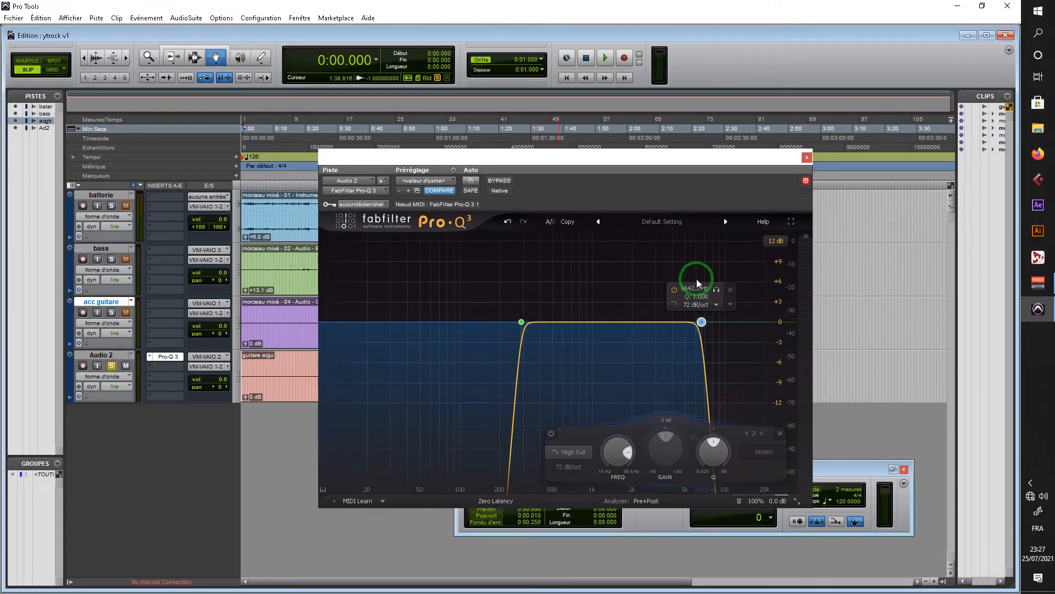
# Step: Audition the high cut band during playback and adjust its frequency to about 6213 Hz
pyautogui.click(605, 57)
pyautogui.click(702, 322)
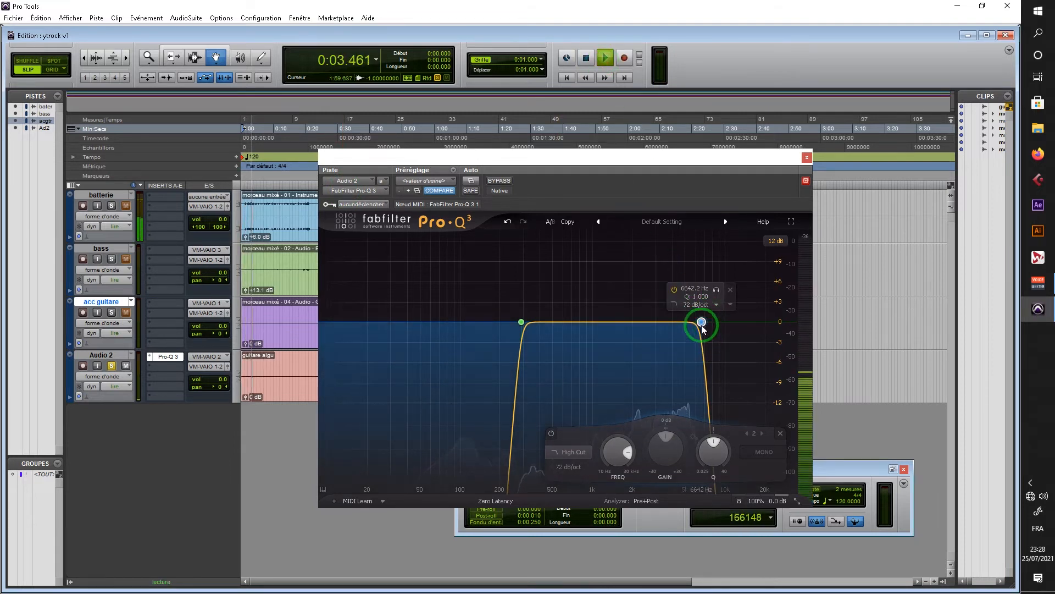
pyautogui.click(716, 290)
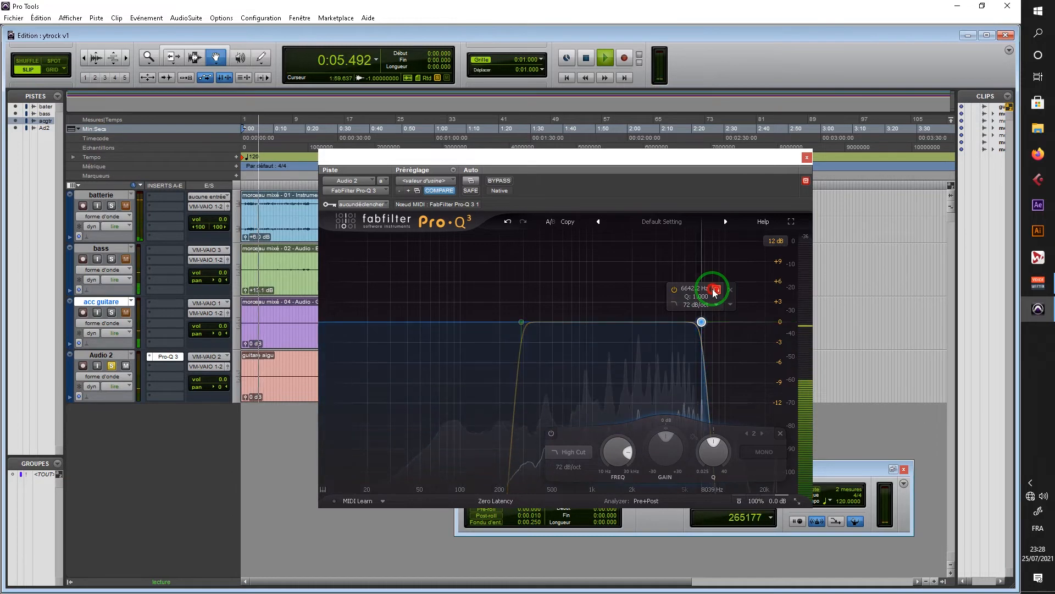
pyautogui.moveTo(715, 292)
pyautogui.mouseDown()
pyautogui.moveTo(723, 292)
pyautogui.moveTo(677, 282)
pyautogui.moveTo(707, 288)
pyautogui.mouseUp()
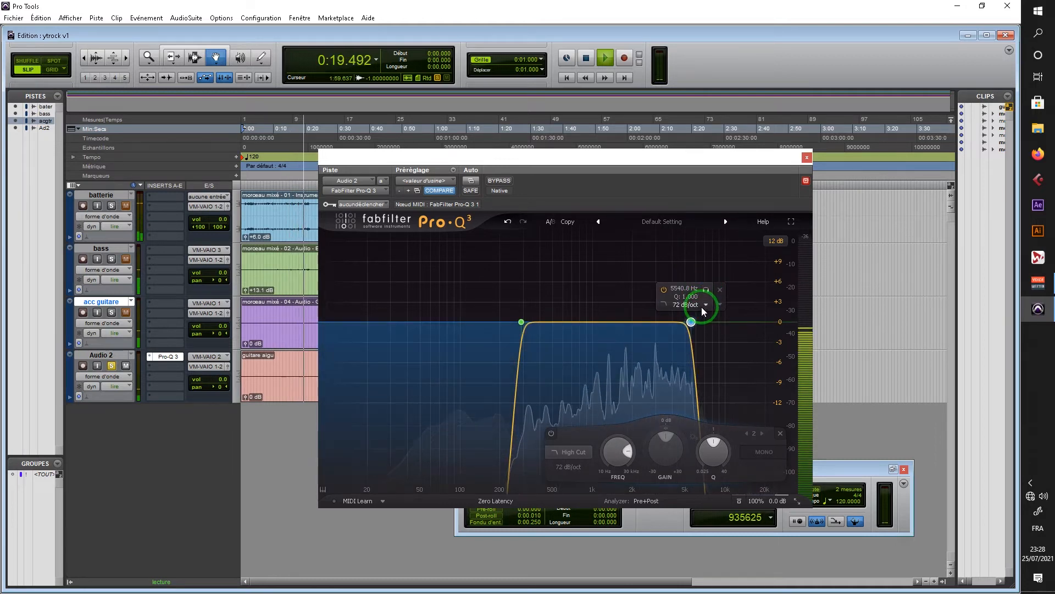
pyautogui.moveTo(707, 290); pyautogui.dragTo(715, 299)
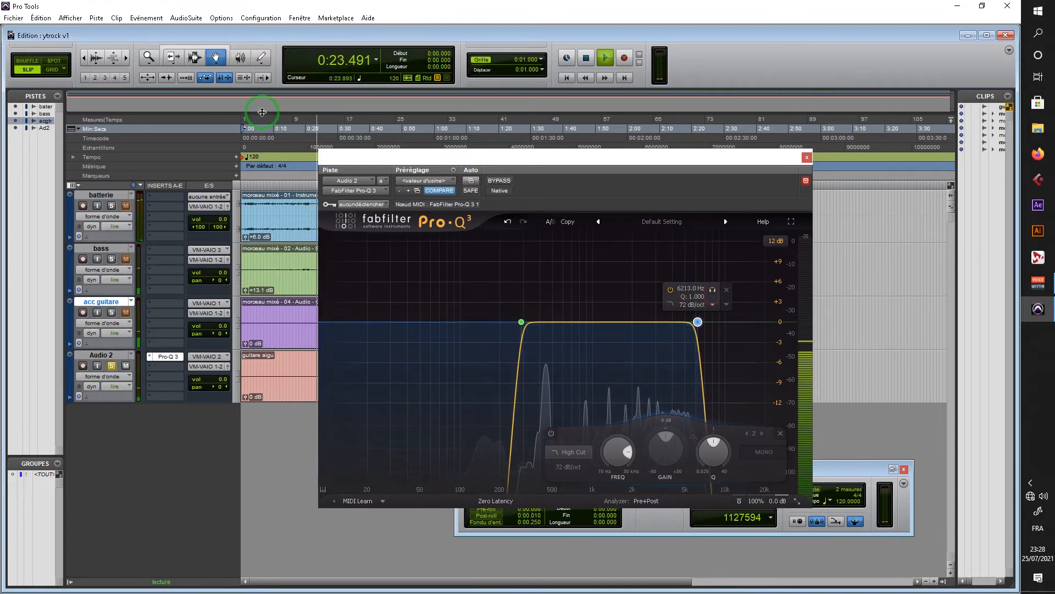
pyautogui.click(586, 58)
# Step: Play the filtered Audio 2 track from the start to check the result, and close the EQ window
pyautogui.click(611, 64)
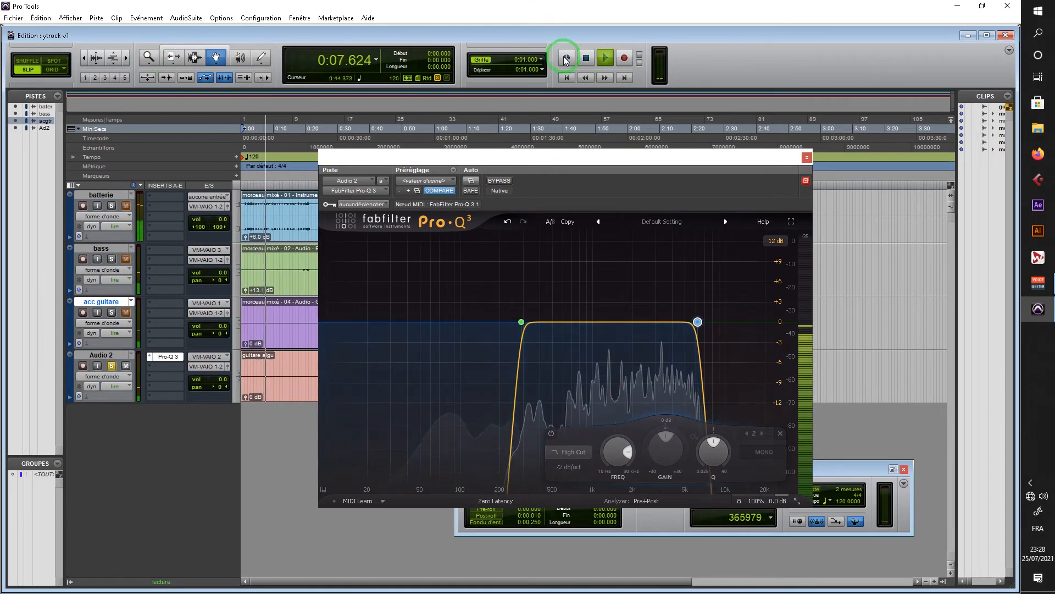
pyautogui.click(587, 59)
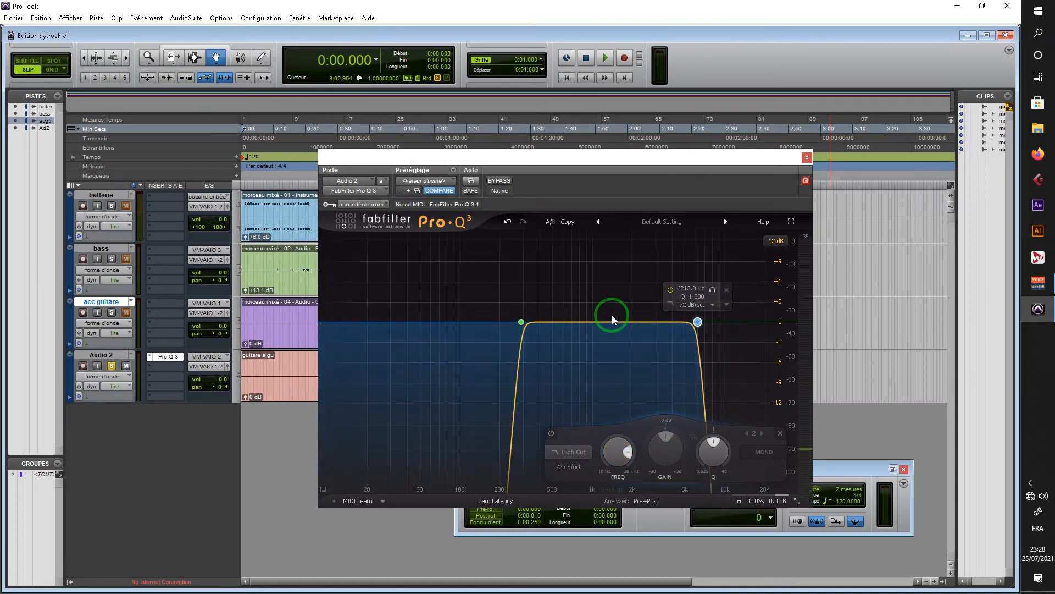
pyautogui.click(807, 157)
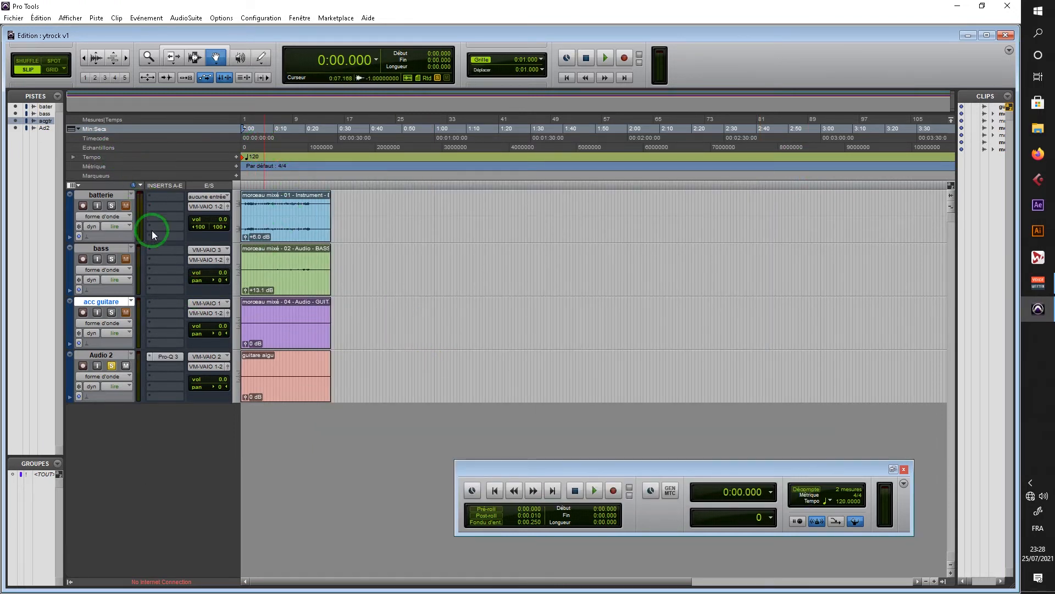
# Step: Insert the FabFilter Pro-Q 3 EQ on the acc guitare track and solo that track
pyautogui.click(163, 306)
pyautogui.moveTo(184, 320)
pyautogui.moveTo(247, 321)
pyautogui.rightClick(174, 358)
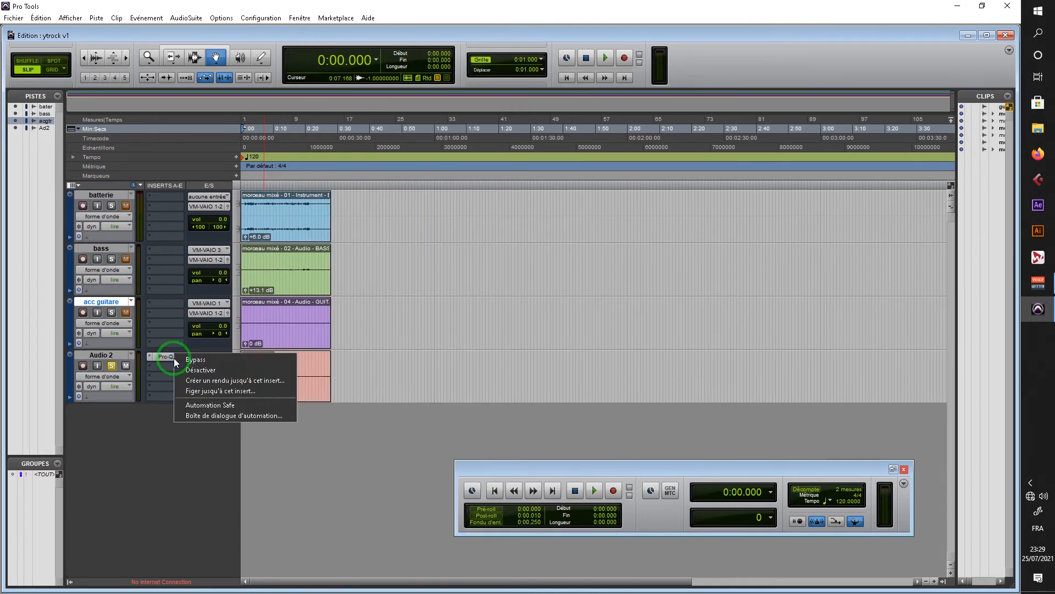
pyautogui.click(169, 358)
pyautogui.click(158, 304)
pyautogui.click(352, 347)
pyautogui.click(112, 312)
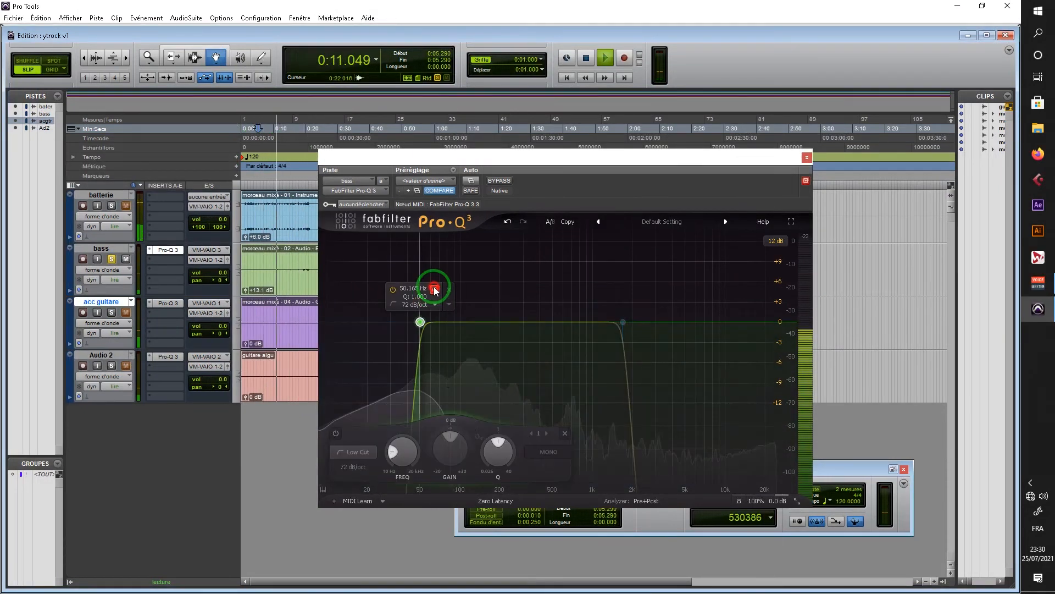
# Step: Play the full mix alternately without and with the Pro-Q 3 inserts to compare the EQ cleanup
pyautogui.click(588, 490)
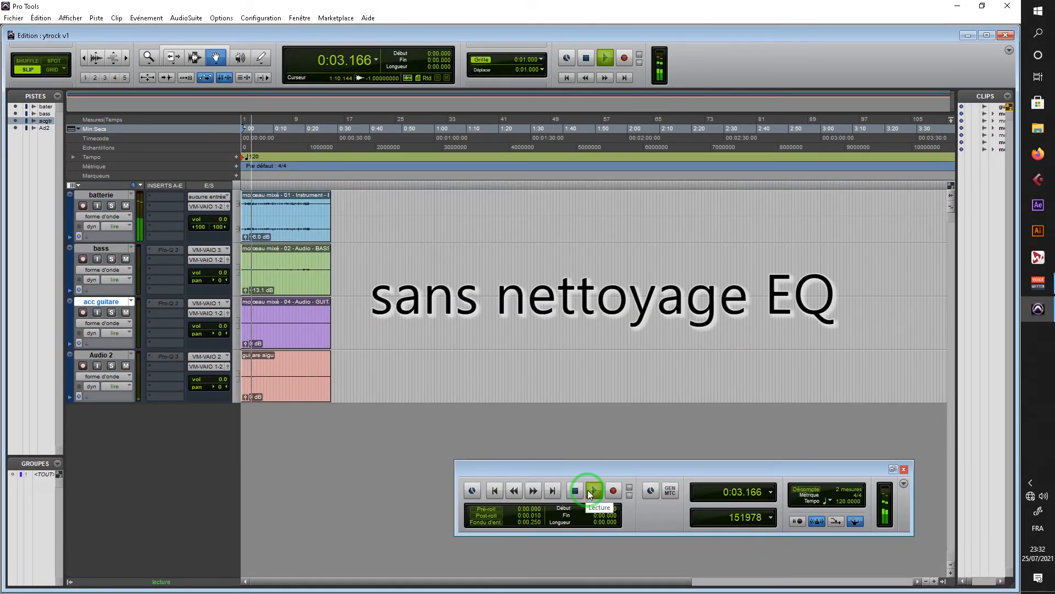
pyautogui.click(569, 412)
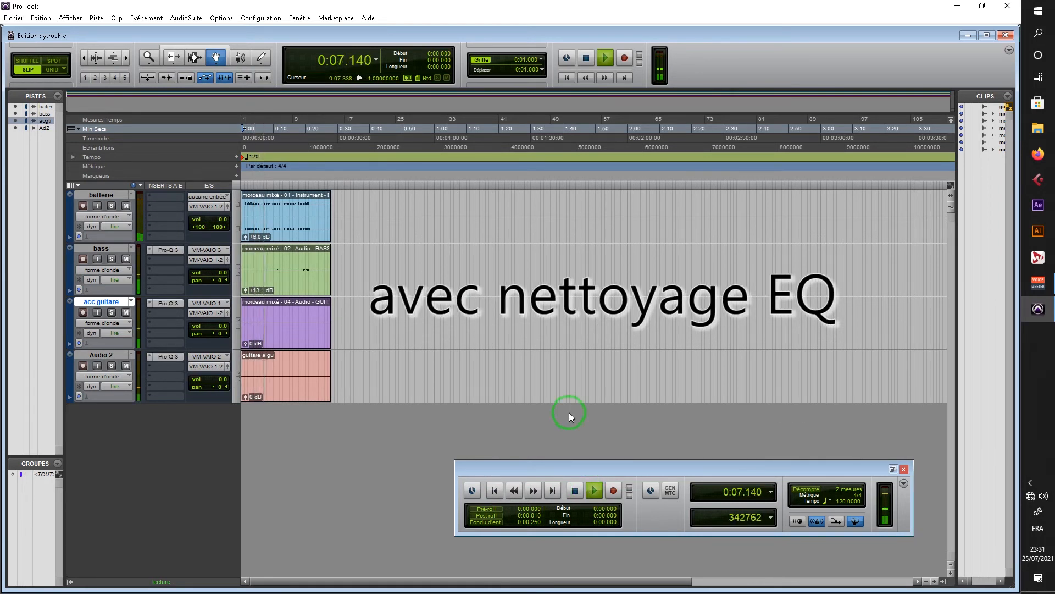
pyautogui.click(589, 490)
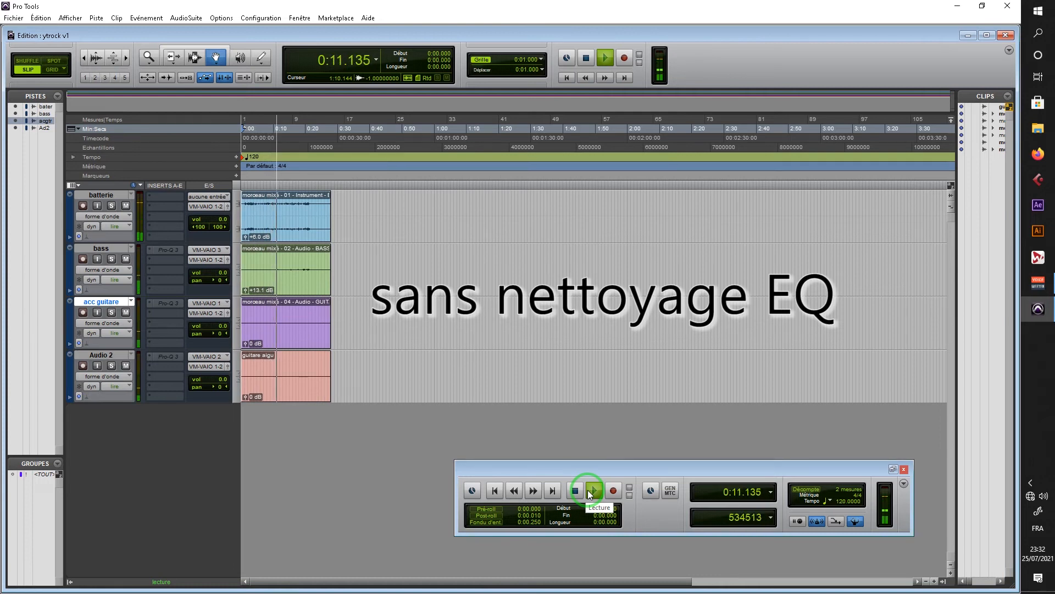
pyautogui.click(569, 412)
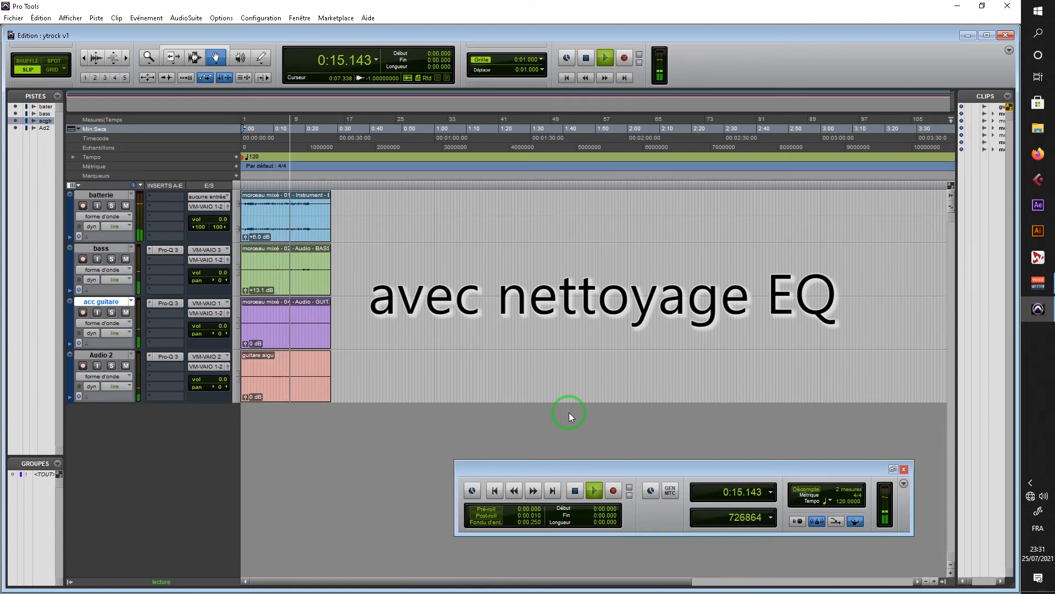
pyautogui.click(590, 493)
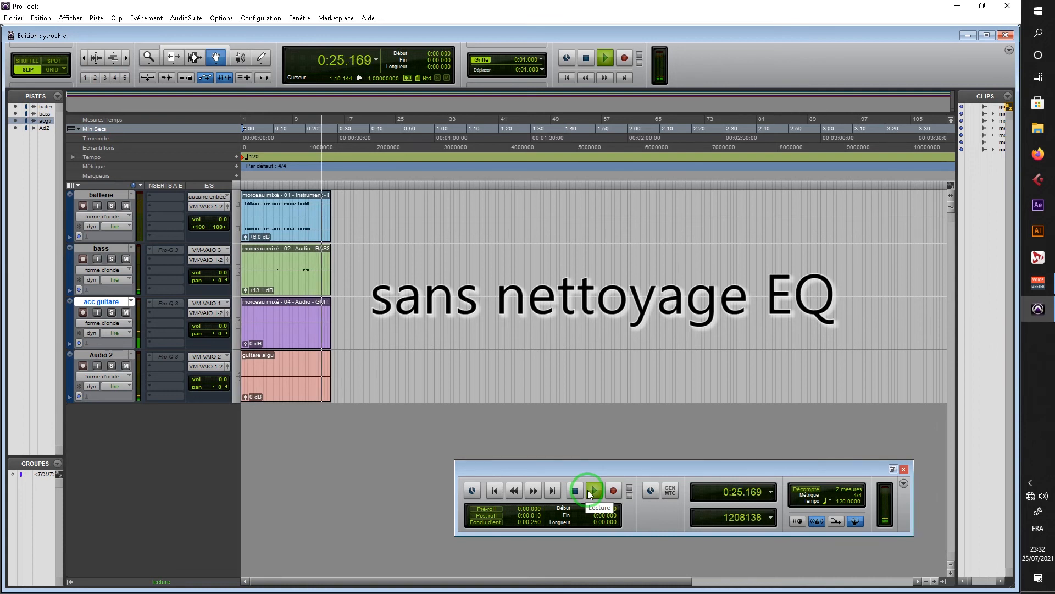
pyautogui.click(591, 494)
pyautogui.click(474, 282)
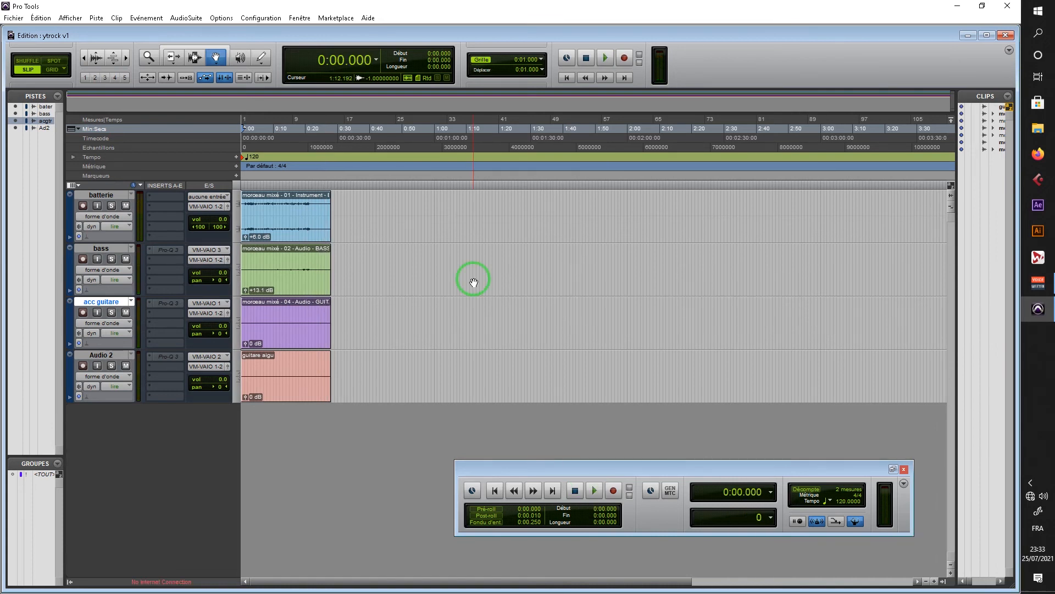